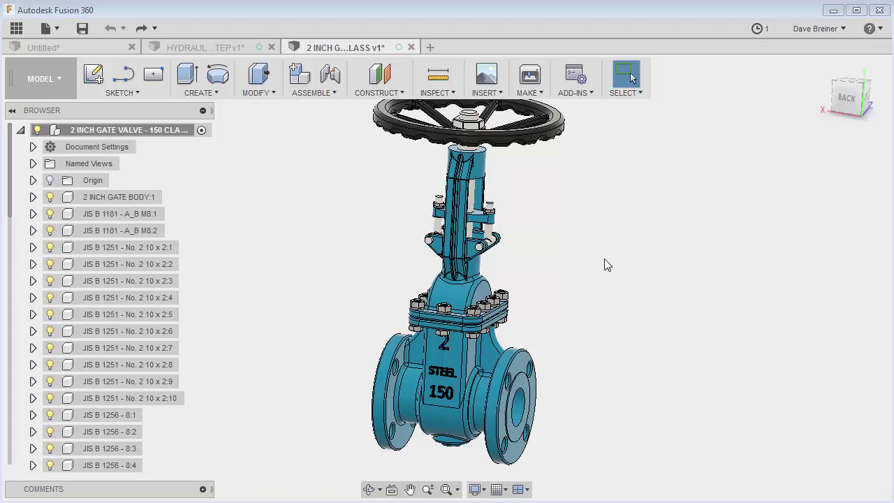
Switch from Fusion 360 to Firefox showing the GrabCAD library page
{"action": "key", "text": "alt+Tab"}
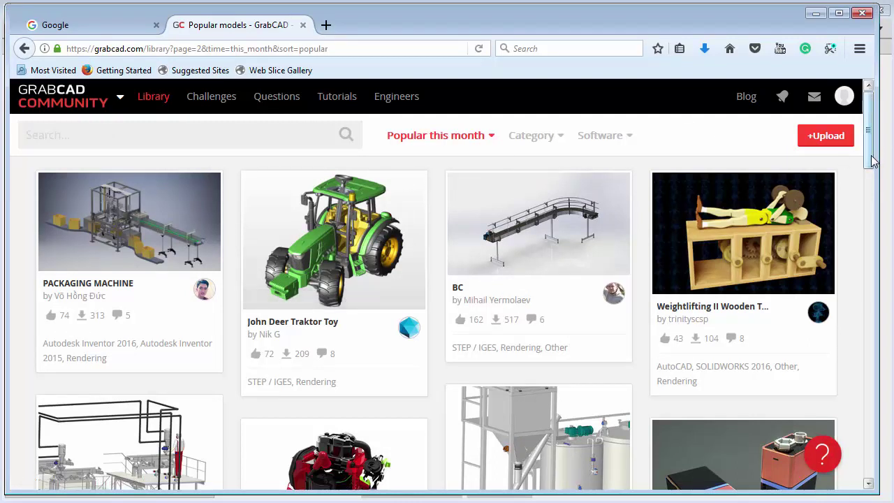
Scroll up and down through the GrabCAD popular models list
{"action": "left_click_drag", "start_coordinate": [871, 161], "coordinate": [872, 288]}
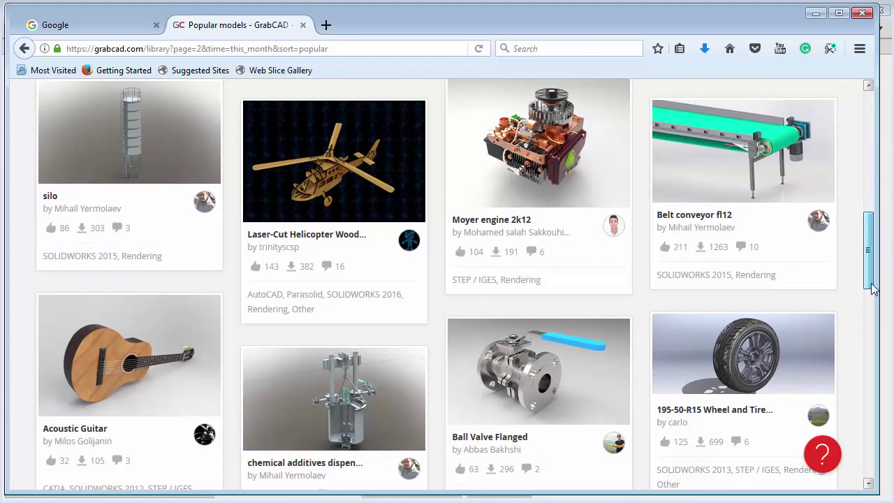
{"action": "scroll", "coordinate": [871, 255], "scroll_direction": "down", "scroll_amount": 3}
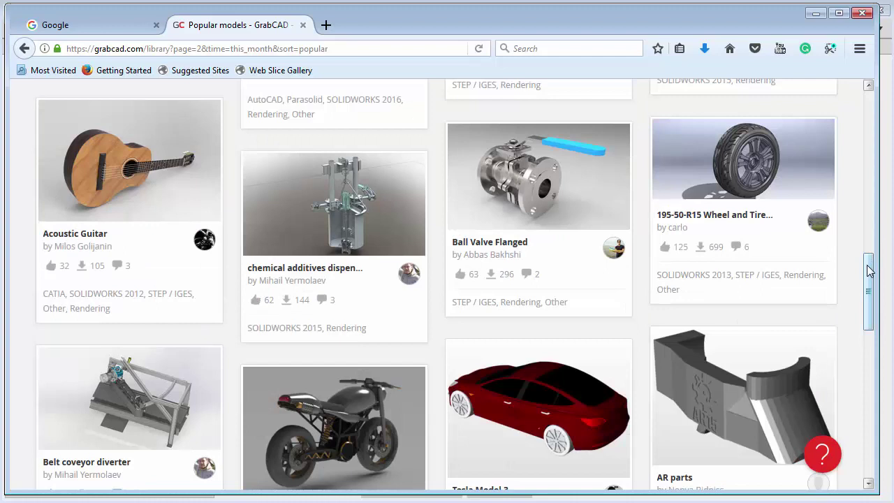
{"action": "left_click_drag", "start_coordinate": [871, 274], "coordinate": [874, 322]}
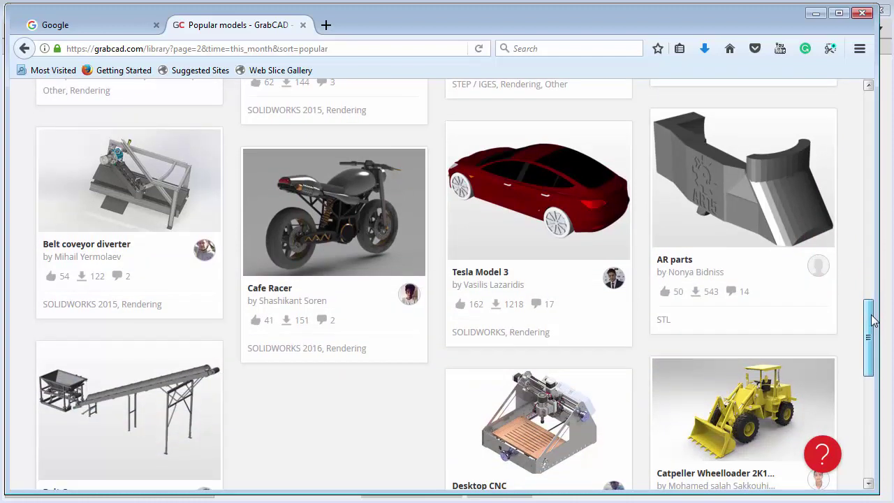
{"action": "left_click_drag", "start_coordinate": [874, 321], "coordinate": [870, 173]}
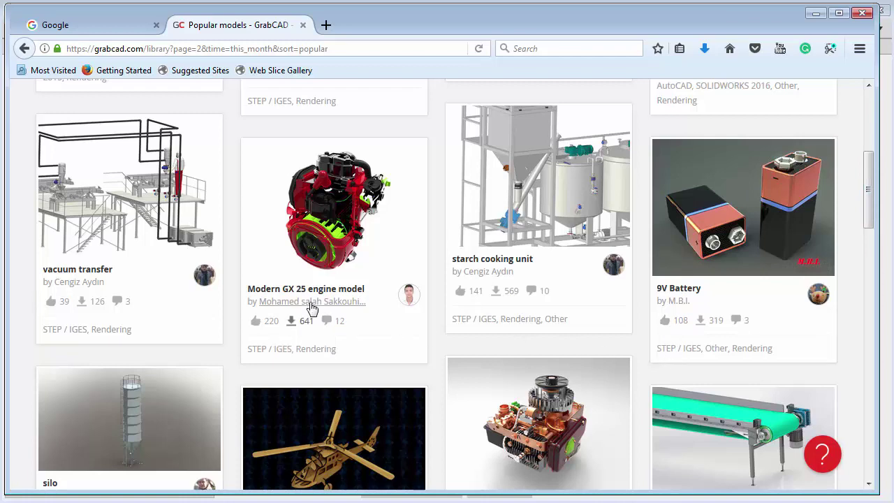
{"action": "scroll", "coordinate": [312, 308], "scroll_direction": "up", "scroll_amount": 4}
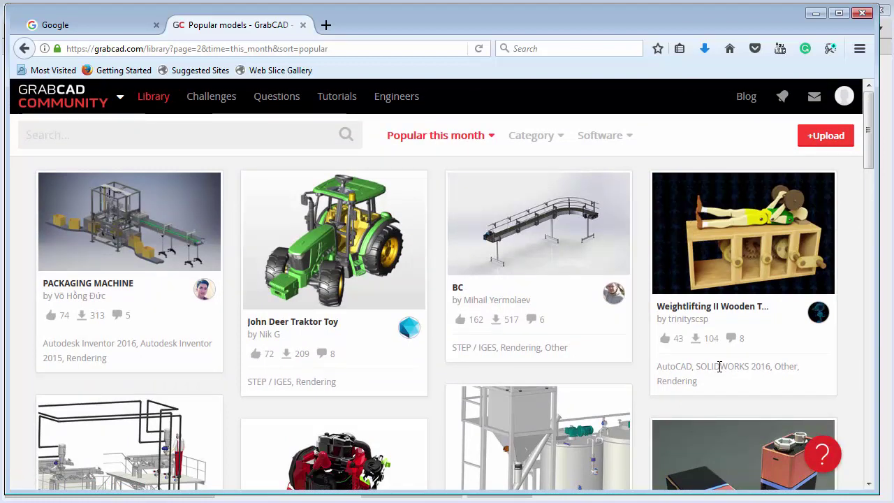
{"action": "scroll", "coordinate": [719, 366], "scroll_direction": "down", "scroll_amount": 2}
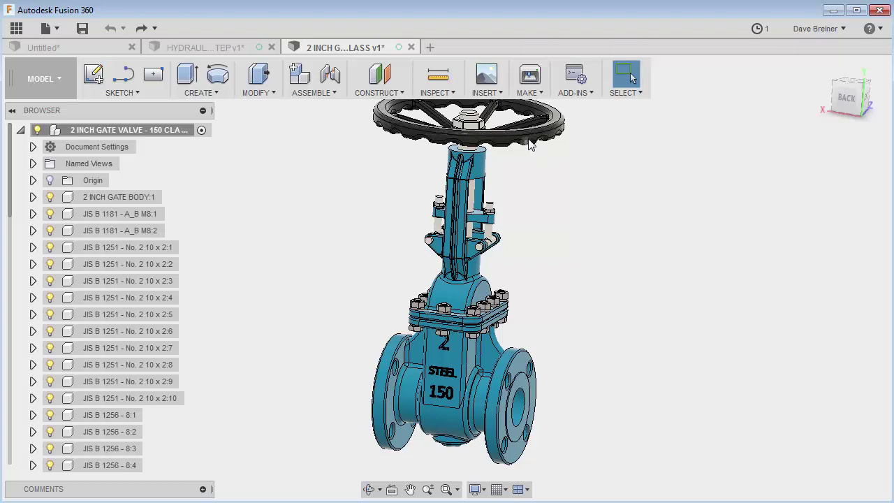
{"action": "left_click_drag", "start_coordinate": [531, 143], "coordinate": [693, 164]}
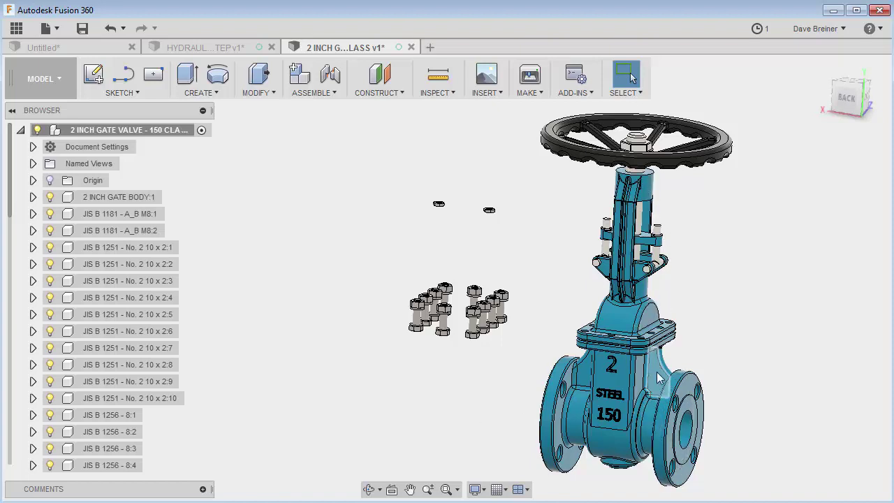
{"action": "left_click_drag", "start_coordinate": [630, 368], "coordinate": [638, 348]}
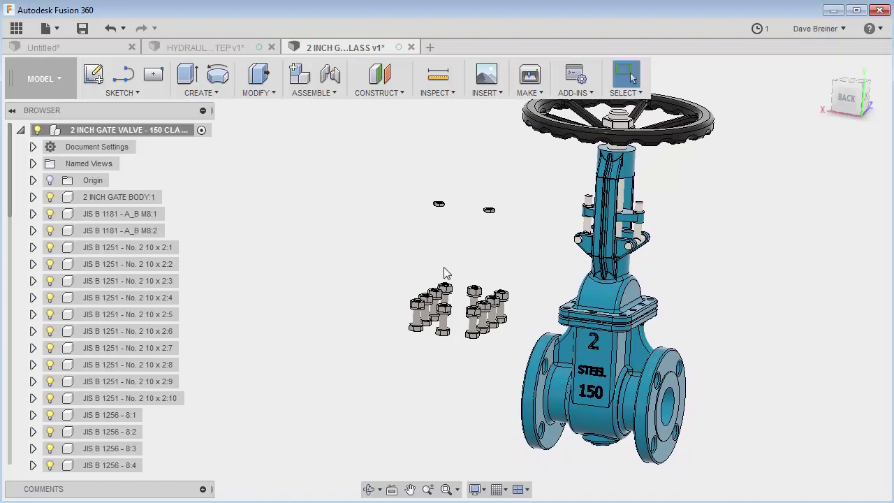
{"action": "left_click", "coordinate": [109, 29]}
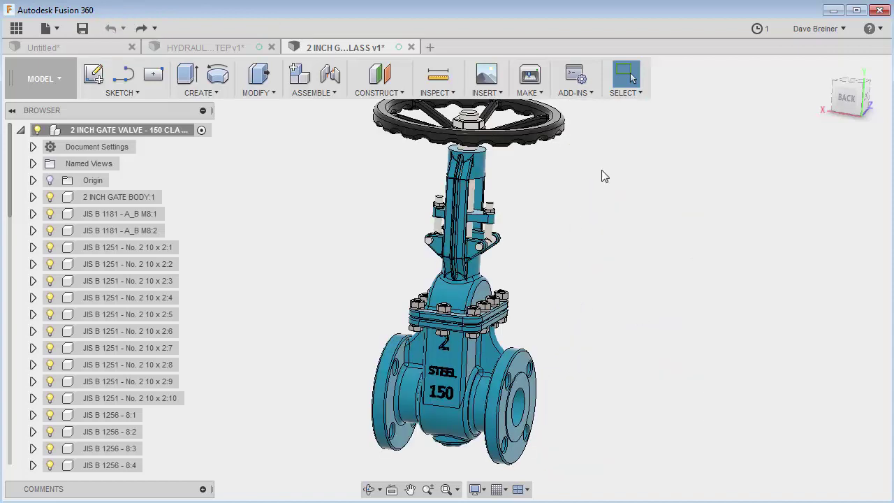
{"action": "left_click", "coordinate": [331, 94]}
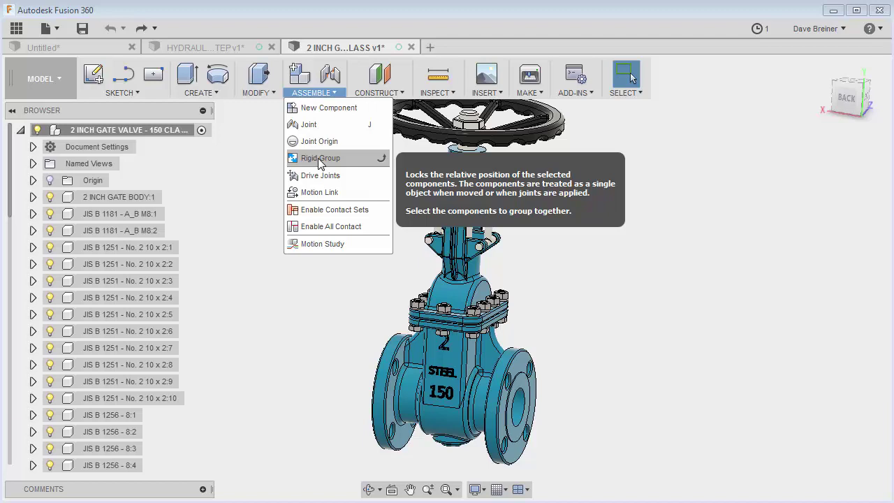
{"action": "left_click", "coordinate": [665, 259]}
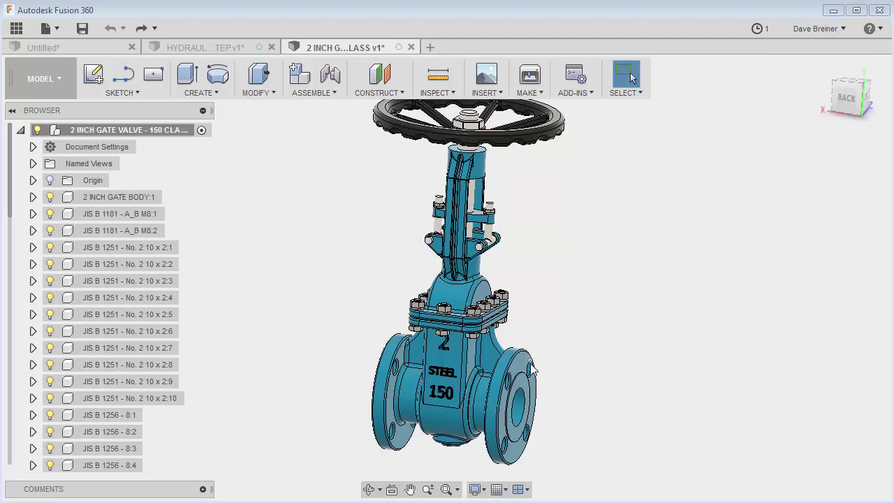
{"action": "key", "text": "ctrl+y"}
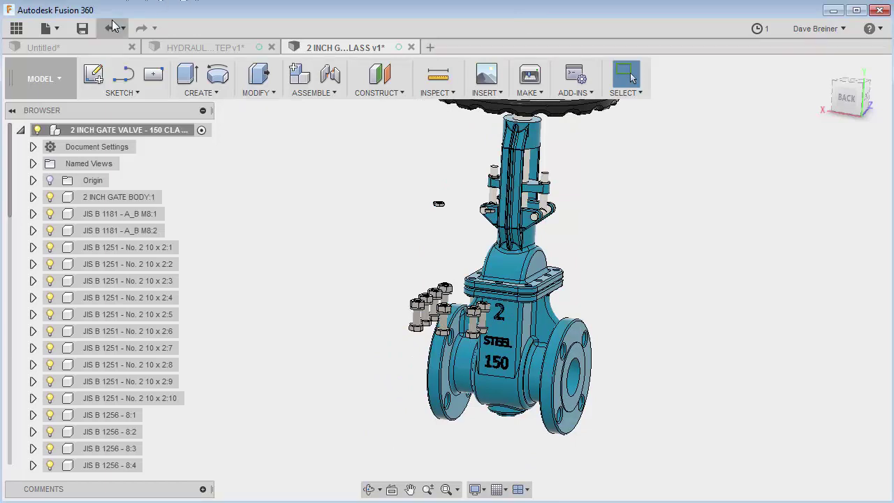
{"action": "left_click", "coordinate": [111, 30]}
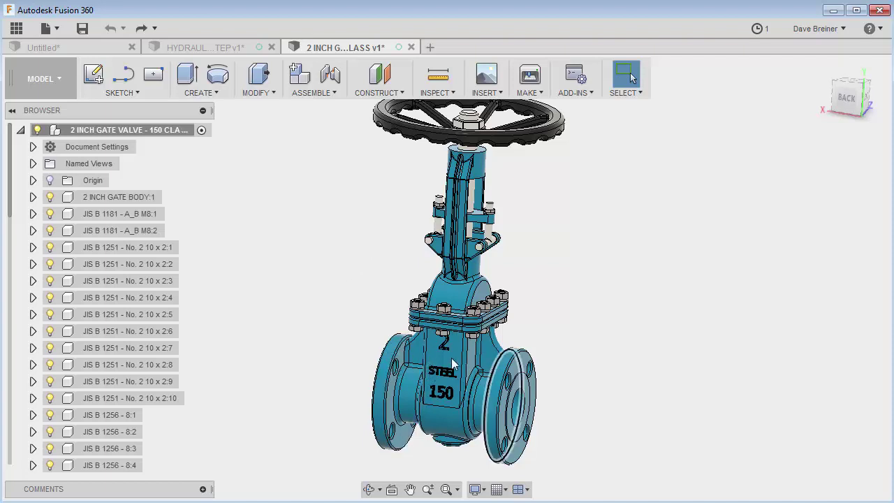
Ground 2 INCH GATE BODY:1 so it stays fixed, then reselect it
{"action": "left_click", "coordinate": [108, 198]}
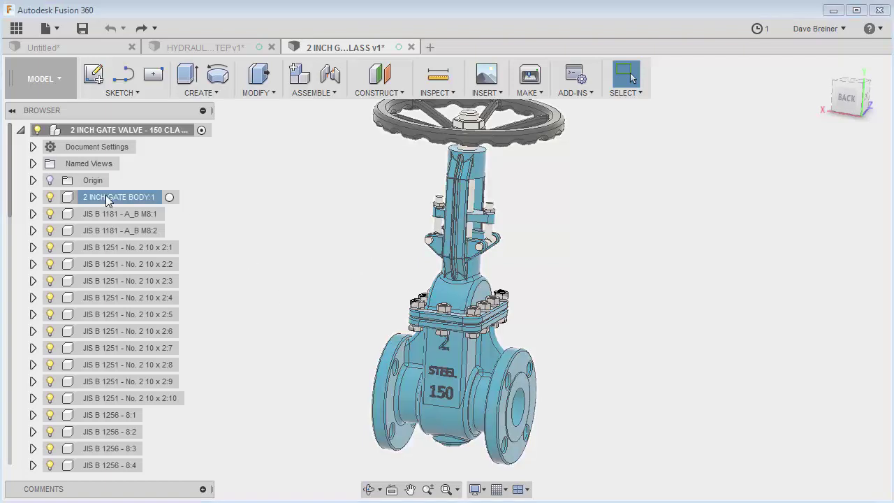
{"action": "right_click", "coordinate": [108, 199]}
{"action": "left_click", "coordinate": [126, 214]}
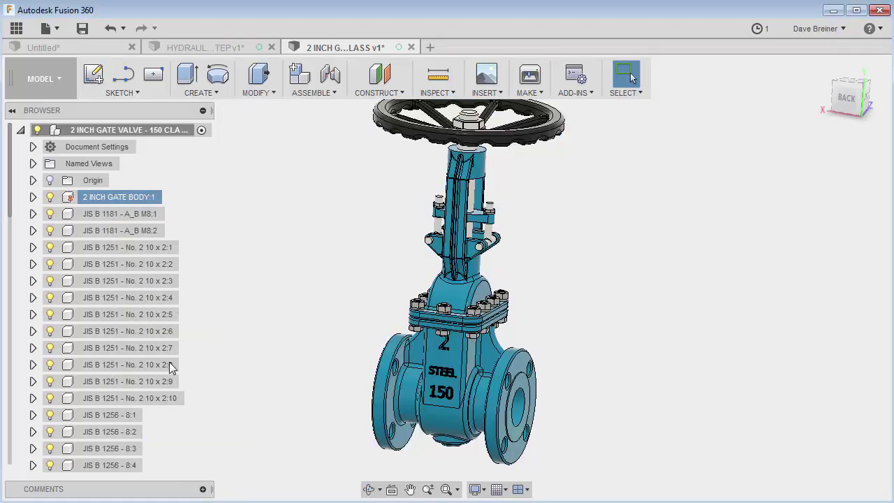
{"action": "left_click", "coordinate": [229, 209]}
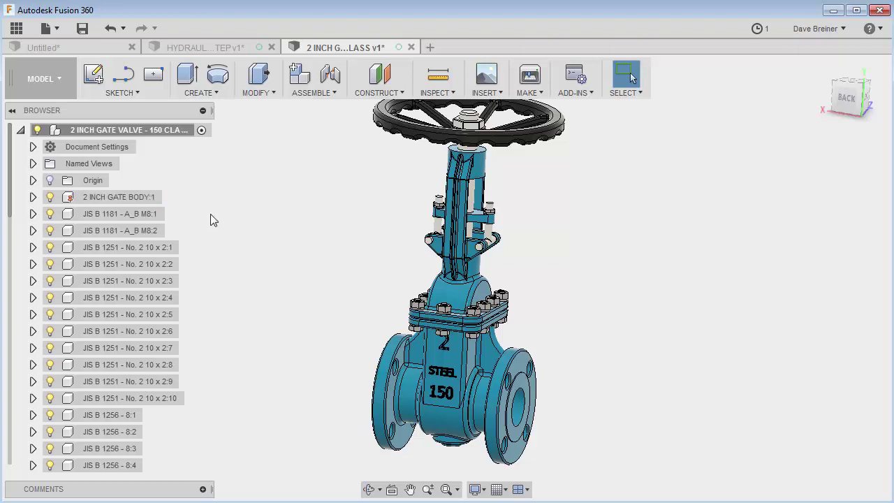
{"action": "left_click", "coordinate": [118, 196]}
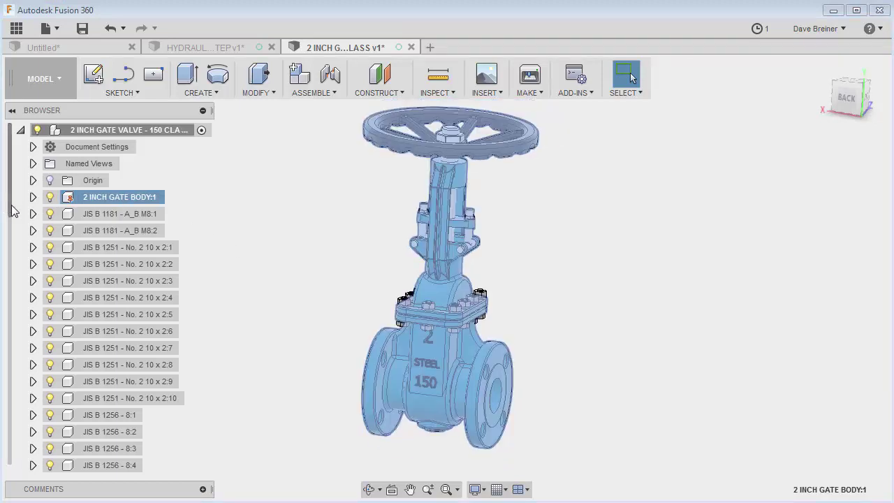
Select all 43 gate valve components and lock them into one rigid group
{"action": "left_click_drag", "start_coordinate": [11, 208], "coordinate": [10, 462]}
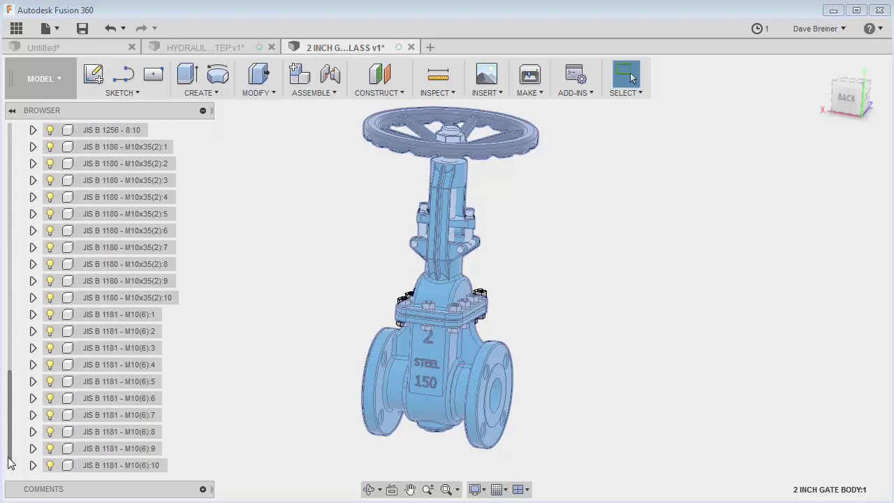
{"action": "left_click", "coordinate": [96, 463], "text": "shift"}
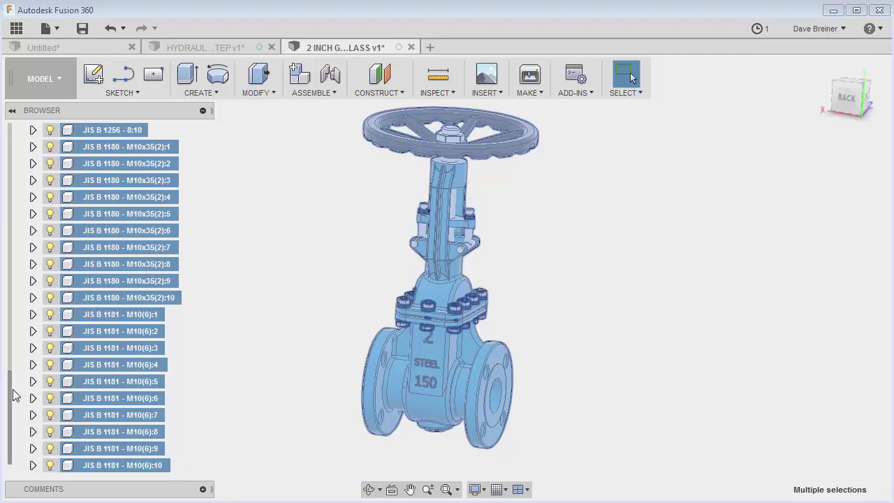
{"action": "left_click_drag", "start_coordinate": [12, 398], "coordinate": [11, 322]}
{"action": "left_click_drag", "start_coordinate": [17, 228], "coordinate": [11, 162]}
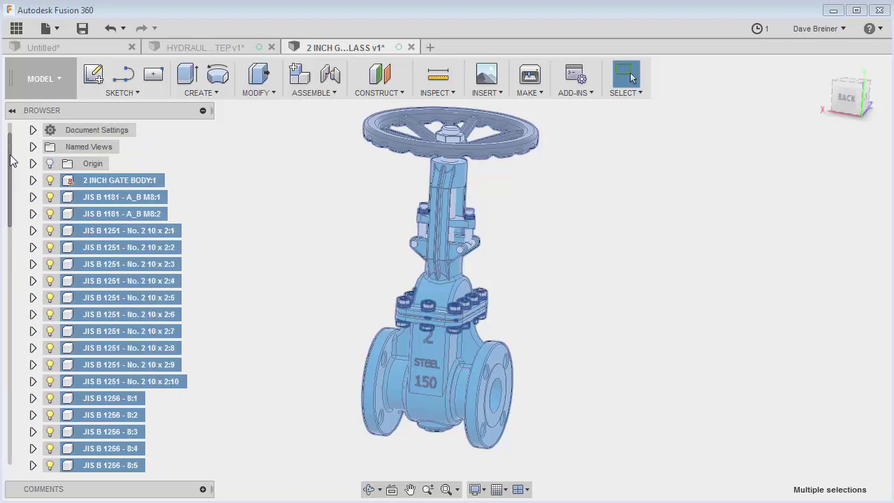
{"action": "left_click", "coordinate": [314, 93]}
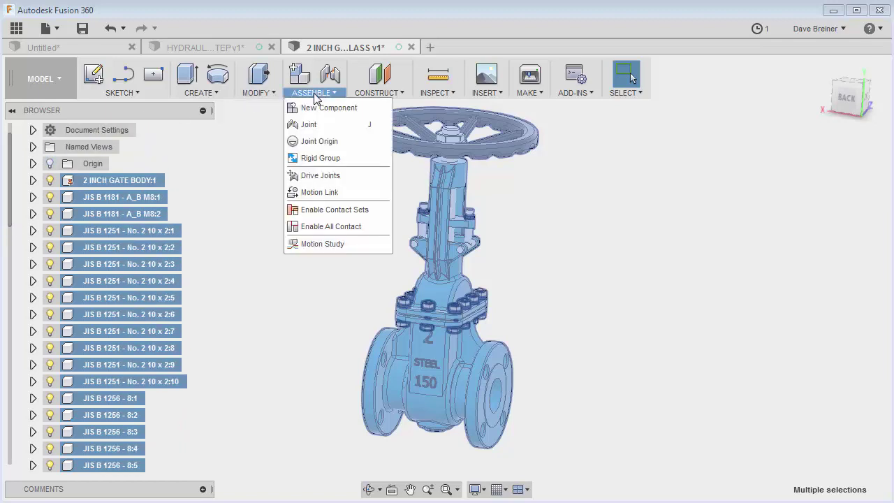
{"action": "left_click", "coordinate": [325, 157]}
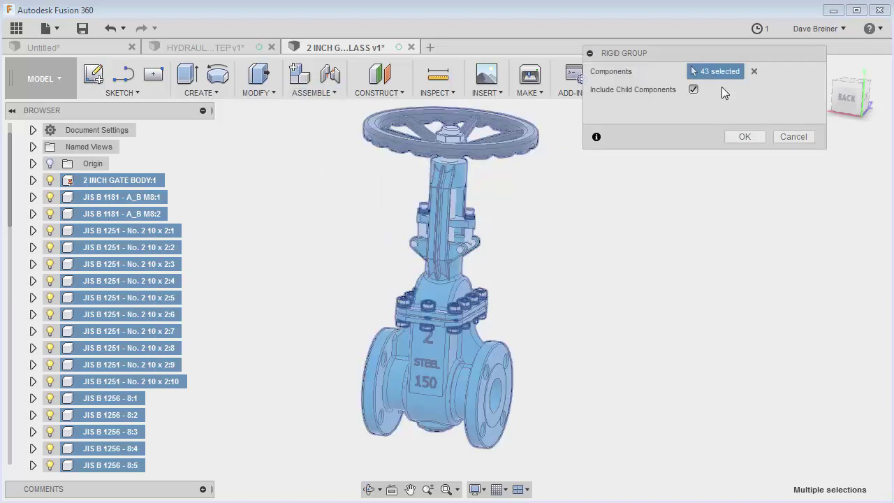
{"action": "left_click", "coordinate": [744, 137]}
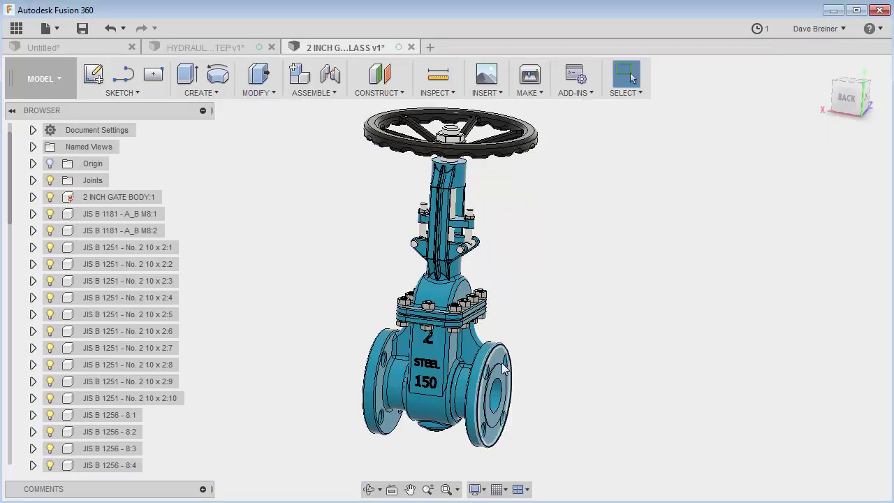
Zoom out to the whole valve, then switch to the HYDRAULIC CYLINDER_STEP document
{"action": "scroll", "coordinate": [596, 336], "scroll_direction": "up", "scroll_amount": 6}
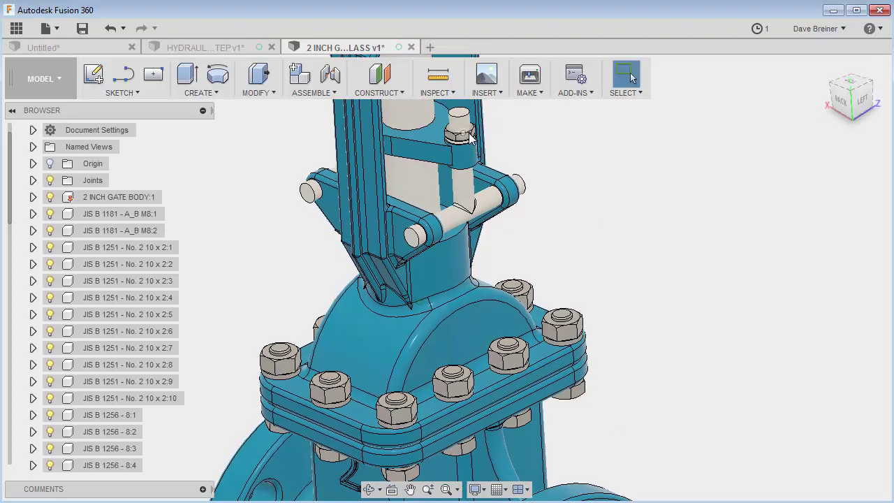
{"action": "key", "text": "F6"}
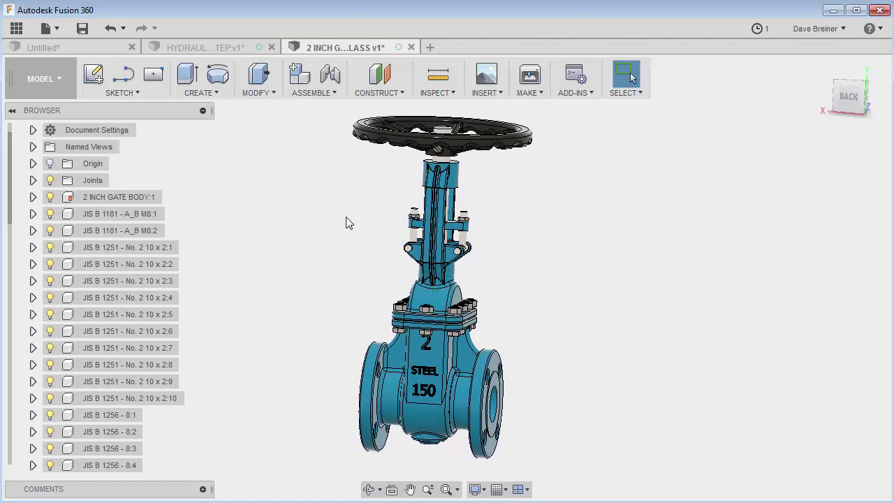
{"action": "left_click", "coordinate": [228, 51]}
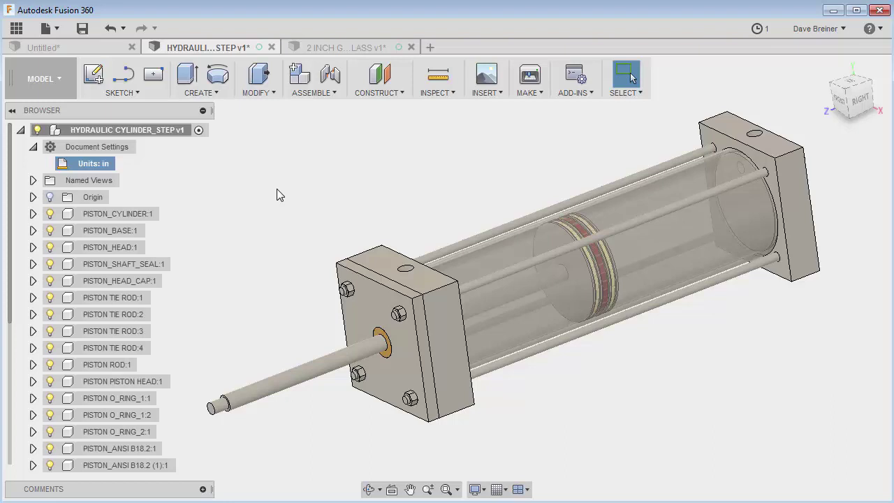
Test-drag the piston rod and cylinder tube, undoing each move back to place
{"action": "left_click_drag", "start_coordinate": [329, 357], "coordinate": [319, 269]}
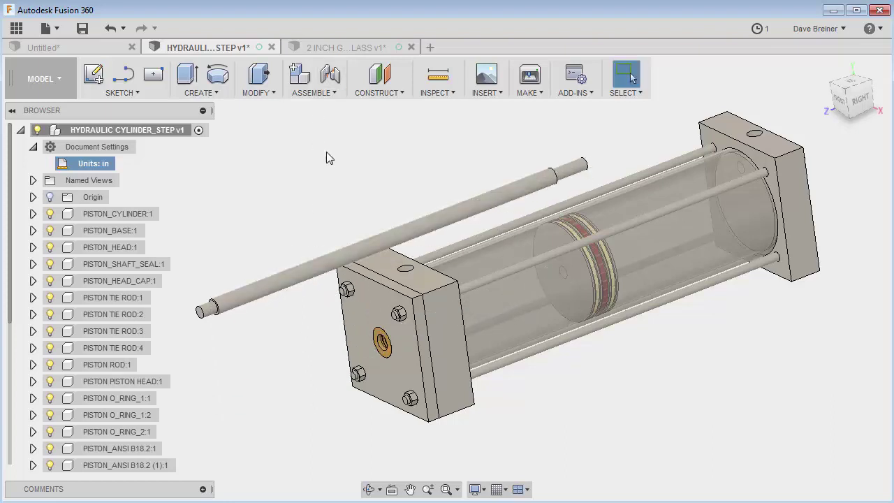
{"action": "left_click", "coordinate": [108, 28]}
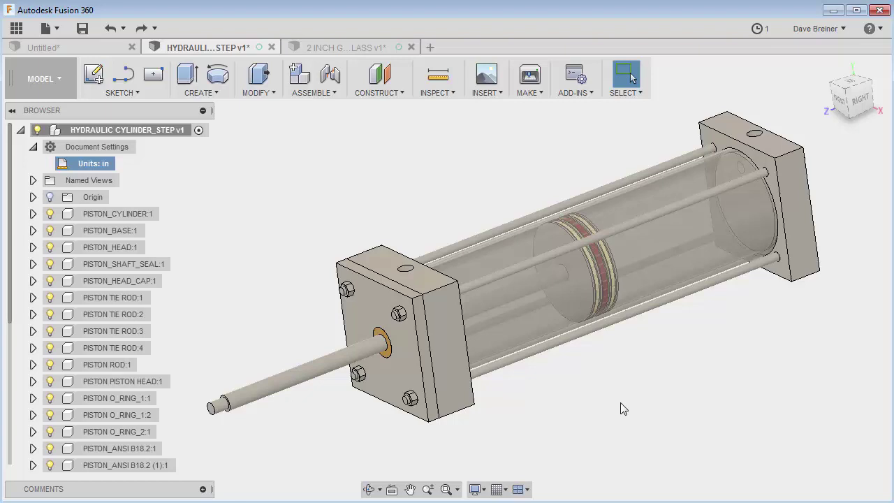
{"action": "scroll", "coordinate": [624, 407], "scroll_direction": "down", "scroll_amount": 1}
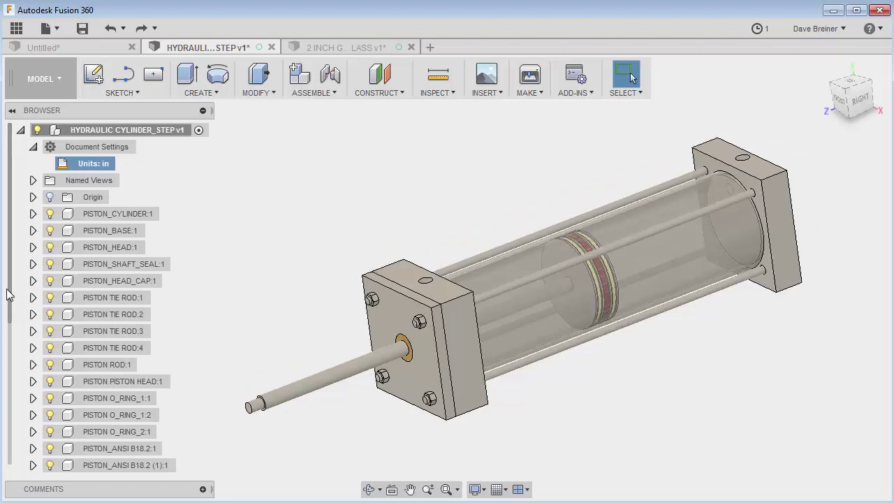
{"action": "left_click_drag", "start_coordinate": [12, 303], "coordinate": [17, 355]}
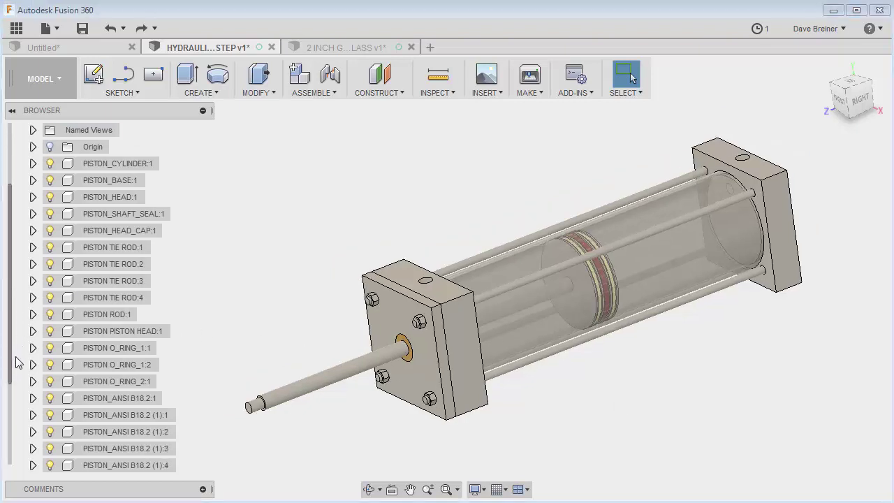
{"action": "left_click", "coordinate": [109, 316]}
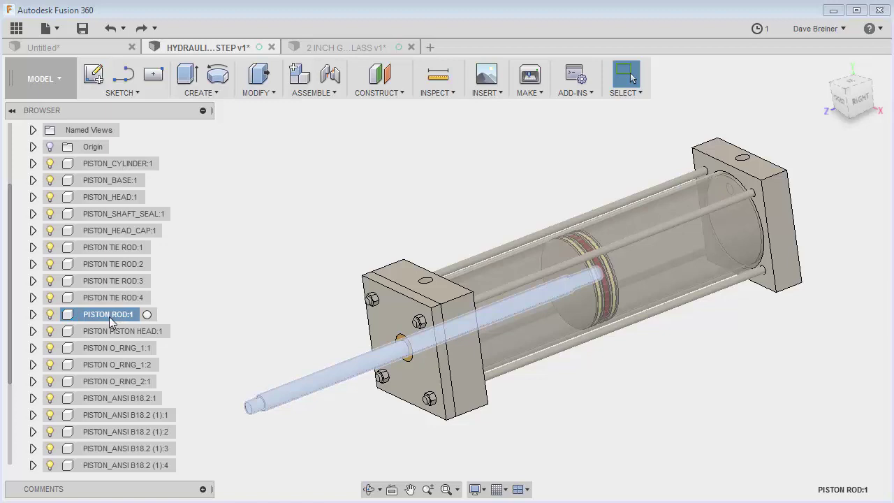
{"action": "left_click", "coordinate": [108, 399]}
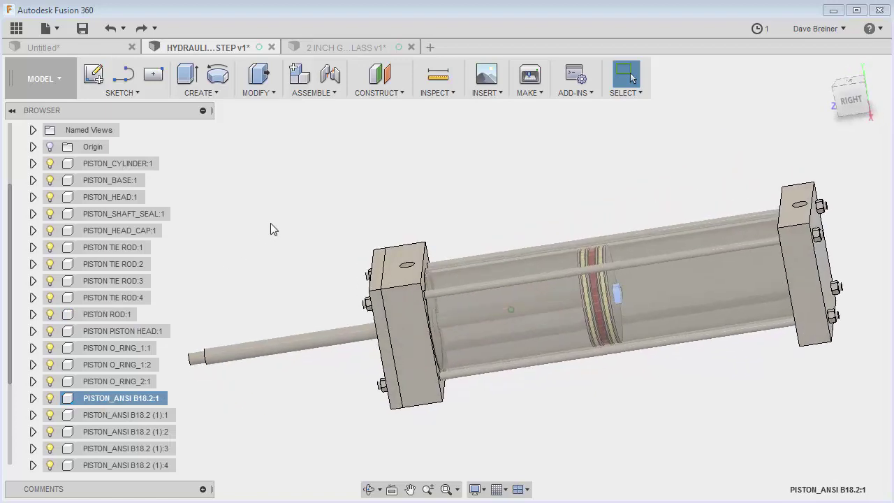
{"action": "left_click", "coordinate": [272, 228]}
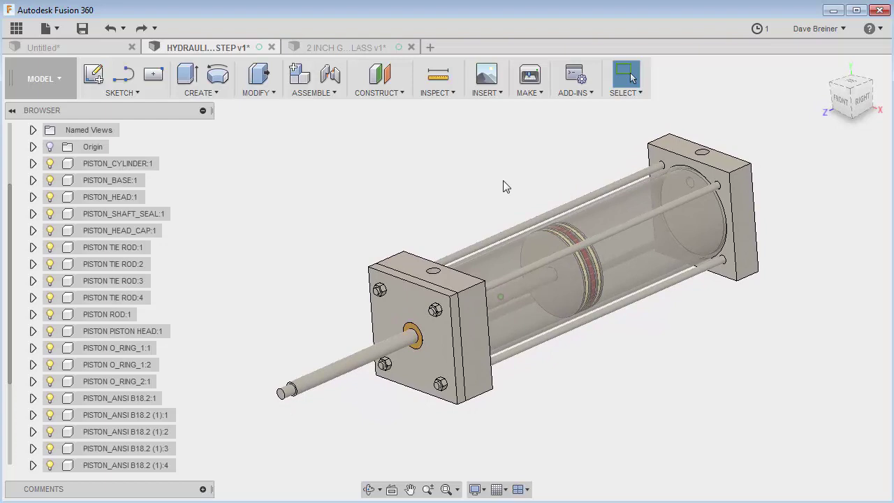
{"action": "left_click_drag", "start_coordinate": [605, 211], "coordinate": [529, 108]}
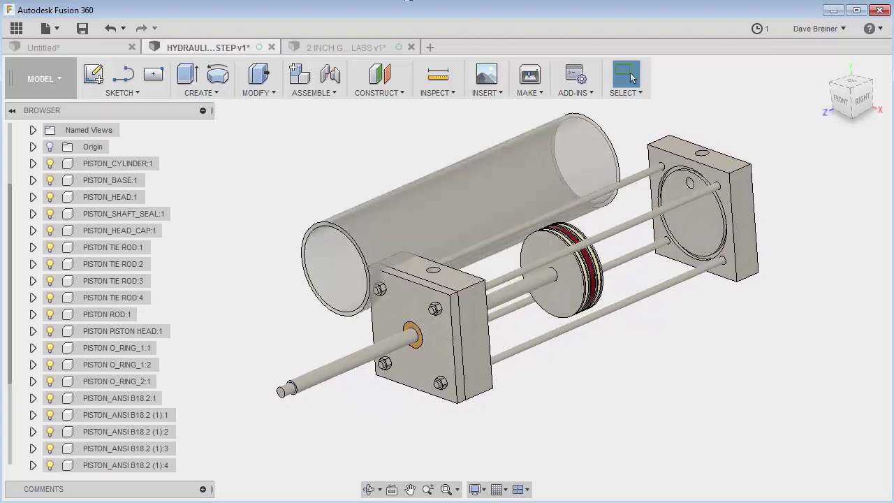
{"action": "left_click", "coordinate": [110, 29]}
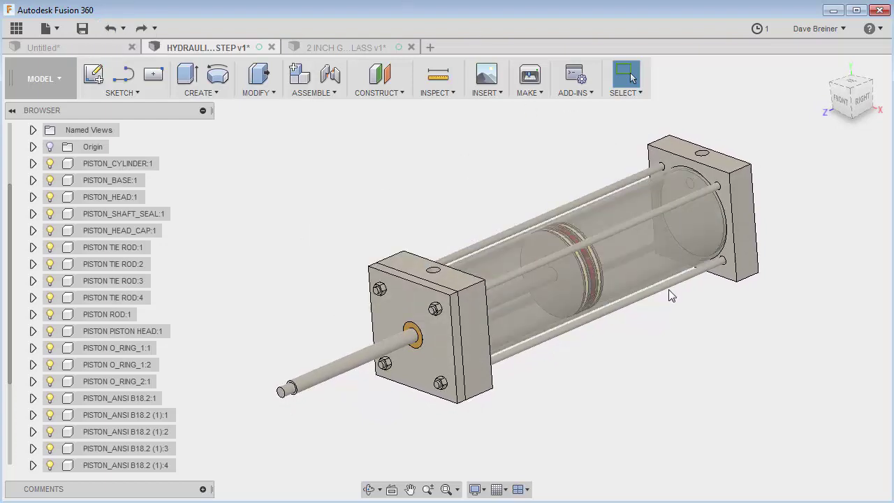
Ground PISTON_CYLINDER:1 to fix it in place
{"action": "right_click", "coordinate": [99, 165]}
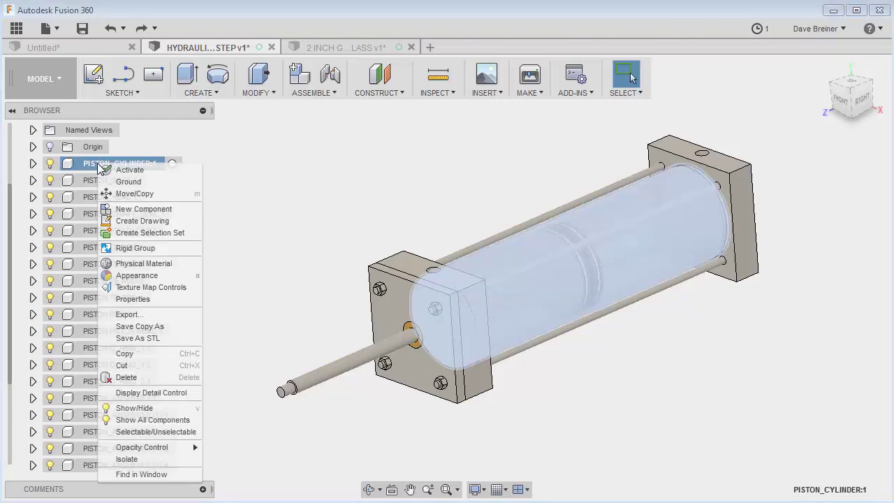
{"action": "left_click", "coordinate": [112, 170]}
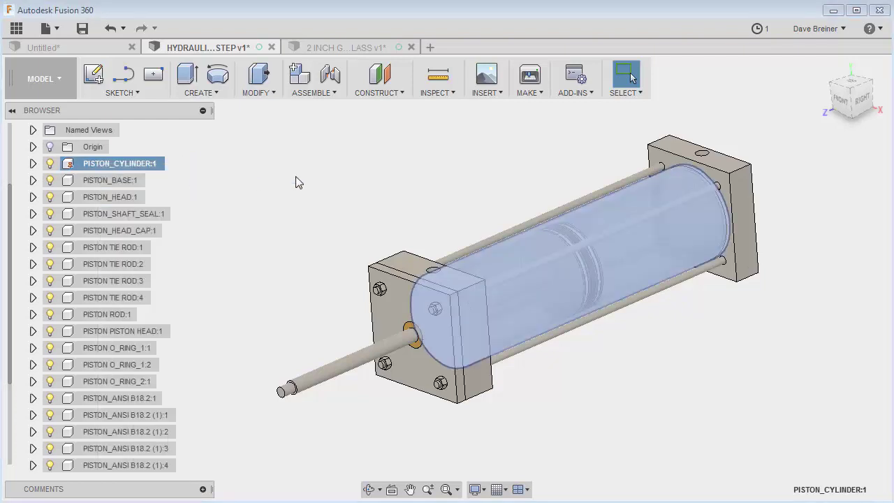
{"action": "left_click", "coordinate": [329, 177]}
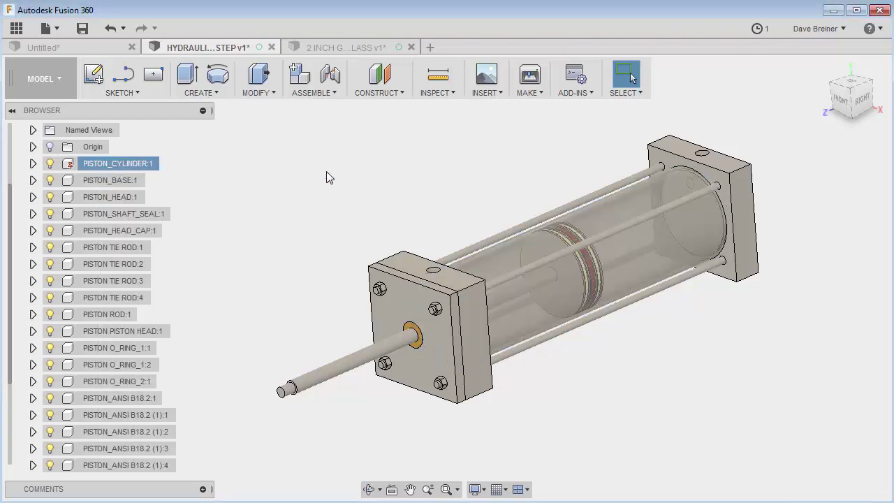
Start a rigid group with every browser component selected
{"action": "left_click", "coordinate": [324, 94]}
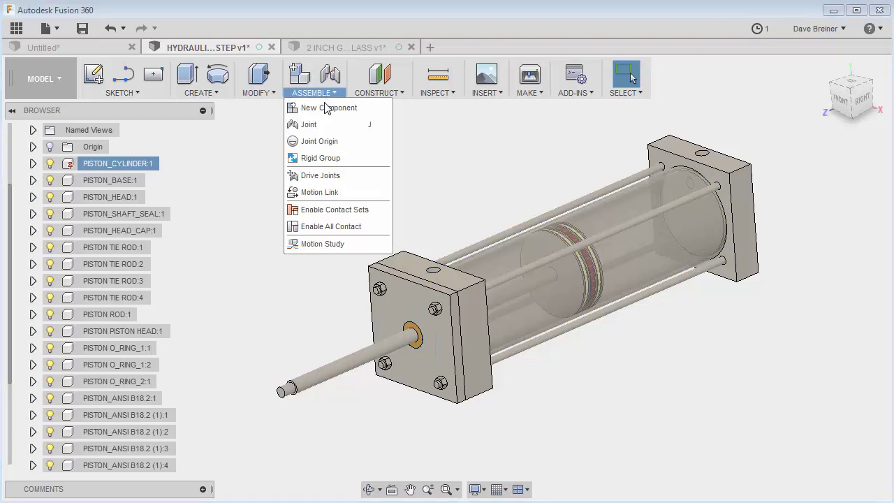
{"action": "left_click", "coordinate": [321, 158]}
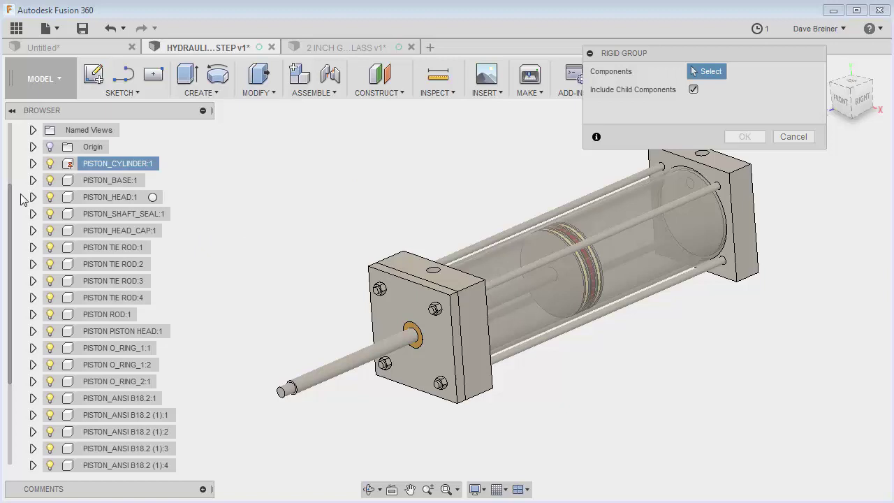
{"action": "left_click_drag", "start_coordinate": [11, 217], "coordinate": [15, 300]}
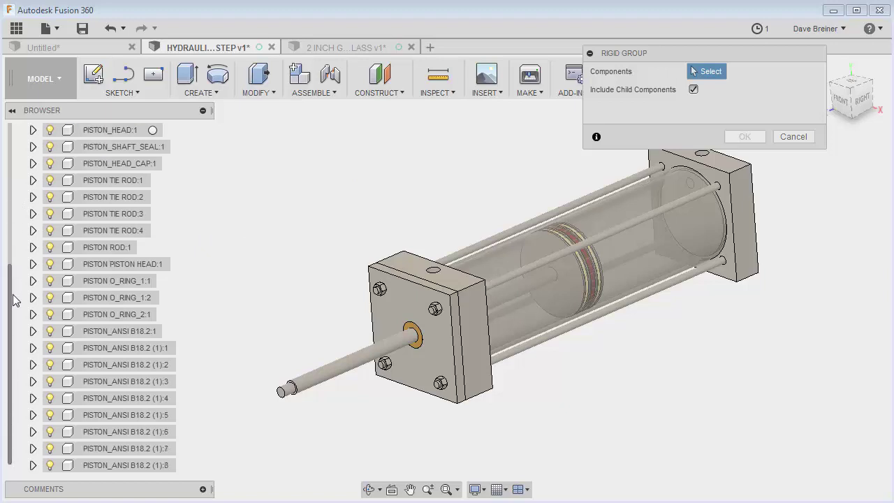
{"action": "left_click", "coordinate": [98, 465], "text": "shift"}
{"action": "scroll", "coordinate": [123, 351], "scroll_direction": "up", "scroll_amount": 1}
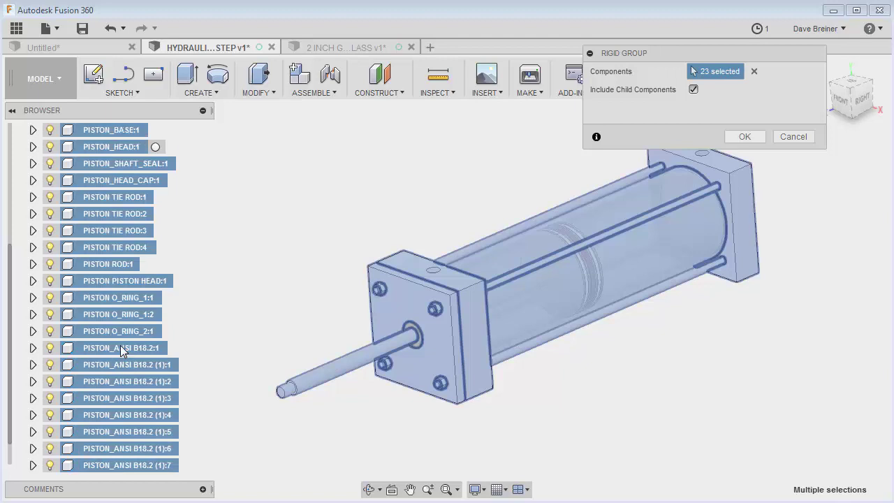
{"action": "scroll", "coordinate": [123, 351], "scroll_direction": "up", "scroll_amount": 2}
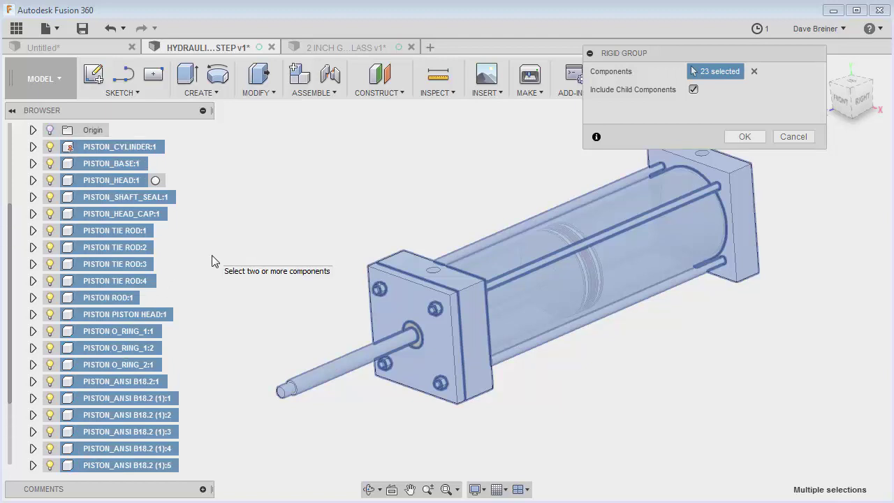
{"action": "scroll", "coordinate": [212, 254], "scroll_direction": "up", "scroll_amount": 1}
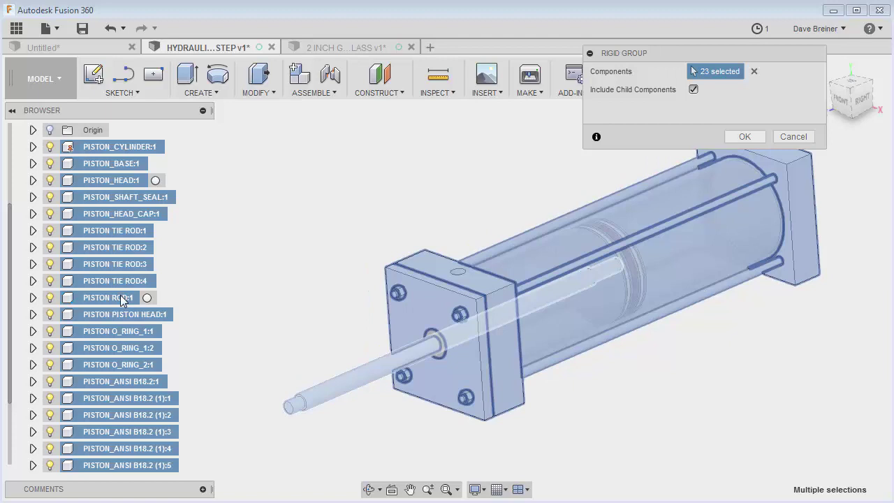
Exclude the rod, piston head, three O-rings and PISTON_ANSI B18.2:1, leaving 17 grouped parts
{"action": "left_click", "coordinate": [122, 299]}
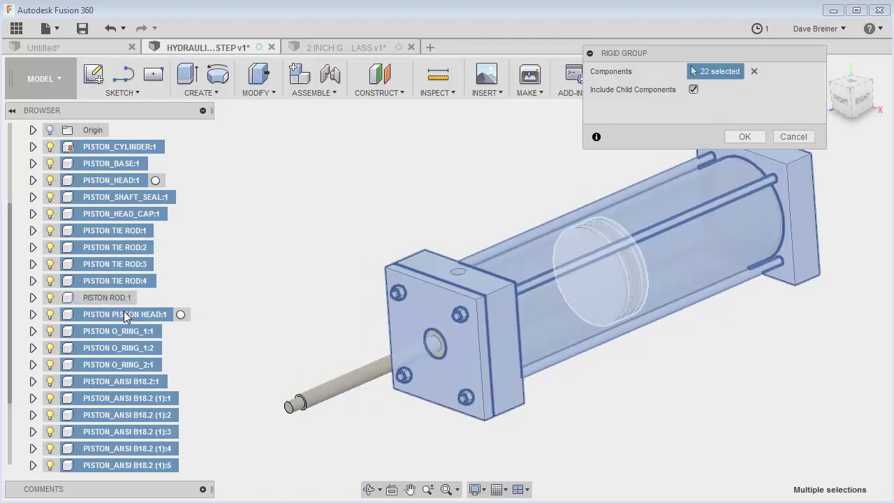
{"action": "left_click", "coordinate": [124, 315]}
{"action": "left_click", "coordinate": [124, 331]}
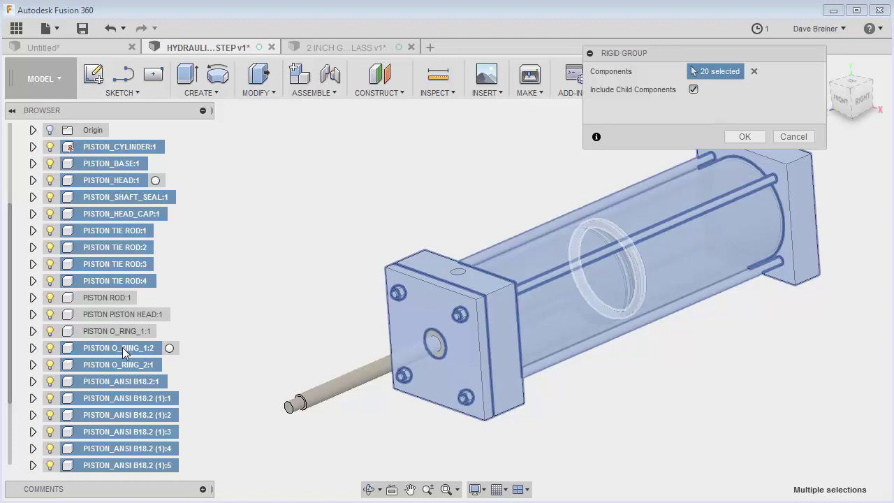
{"action": "left_click", "coordinate": [124, 348]}
{"action": "left_click", "coordinate": [124, 364]}
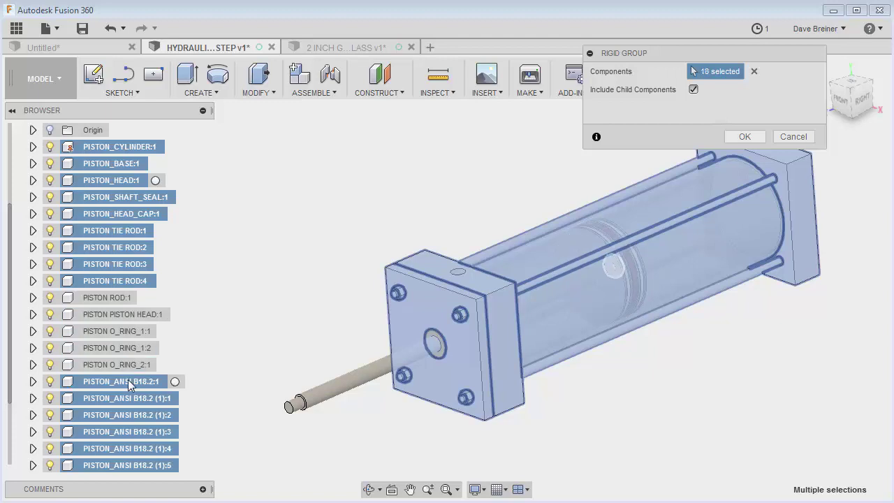
{"action": "left_click", "coordinate": [129, 382]}
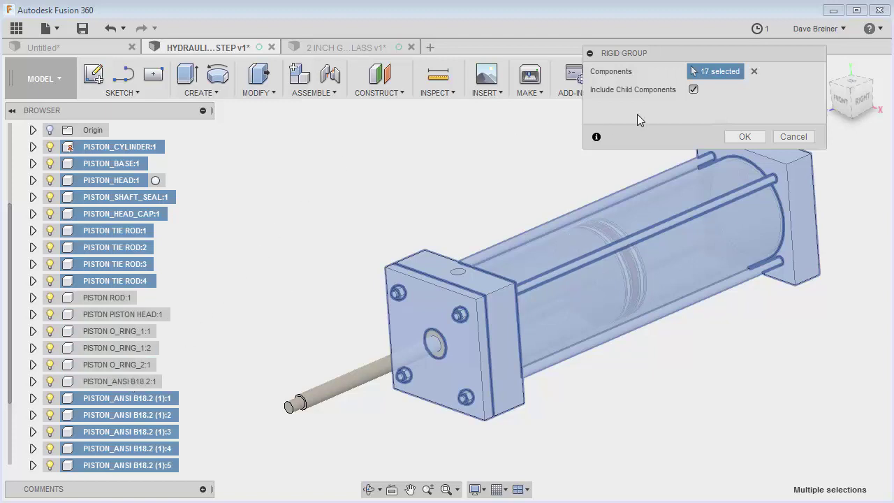
{"action": "left_click", "coordinate": [744, 138]}
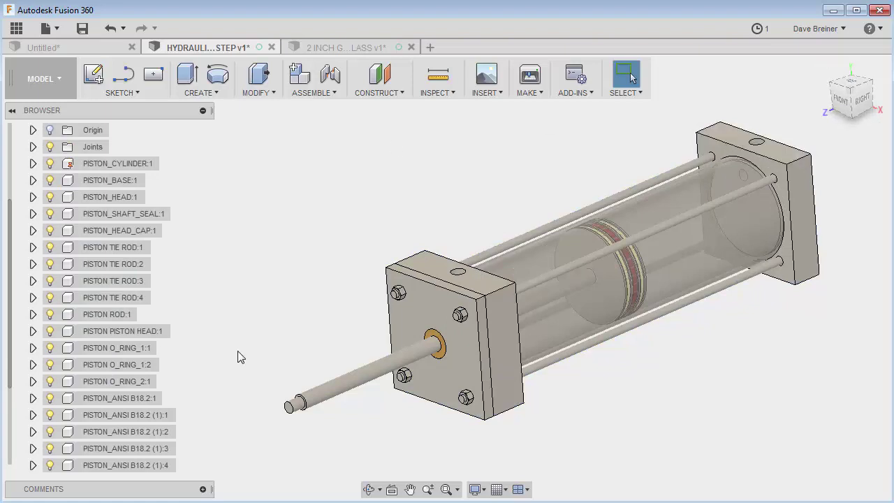
Test-drag the piston rod out of the front plate, then undo it back into place
{"action": "left_click_drag", "start_coordinate": [341, 376], "coordinate": [303, 313]}
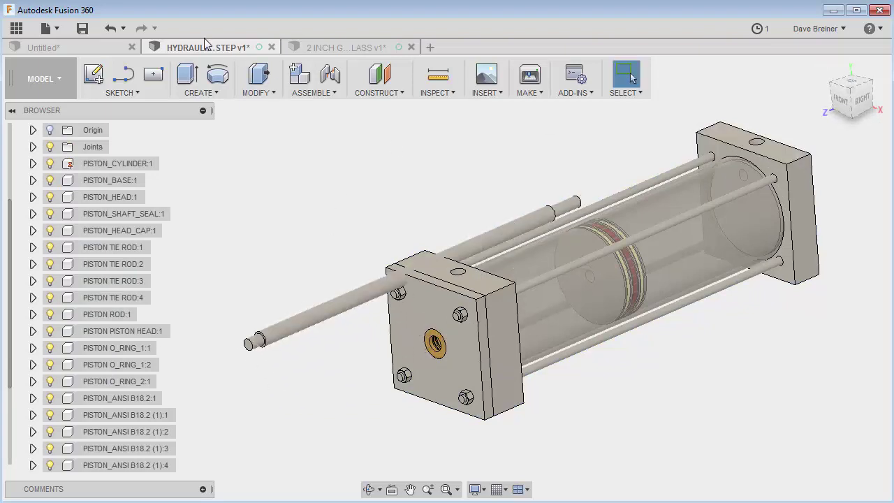
{"action": "left_click", "coordinate": [109, 28]}
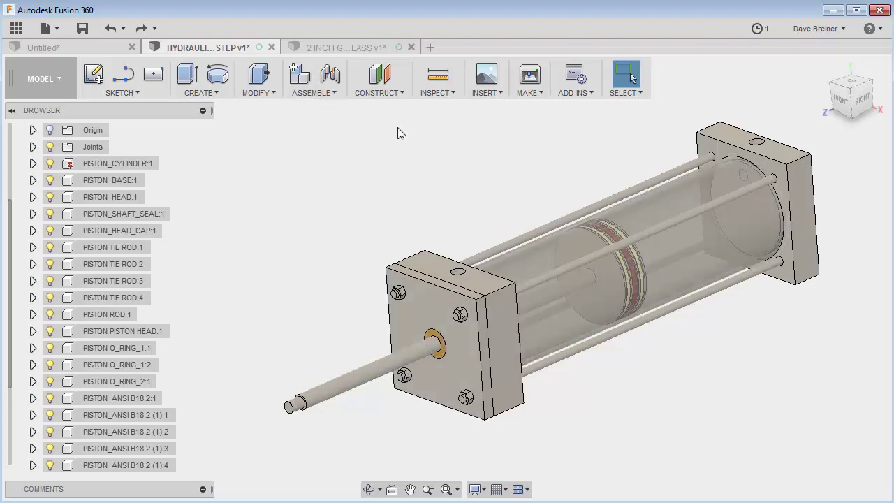
{"action": "left_click", "coordinate": [337, 93]}
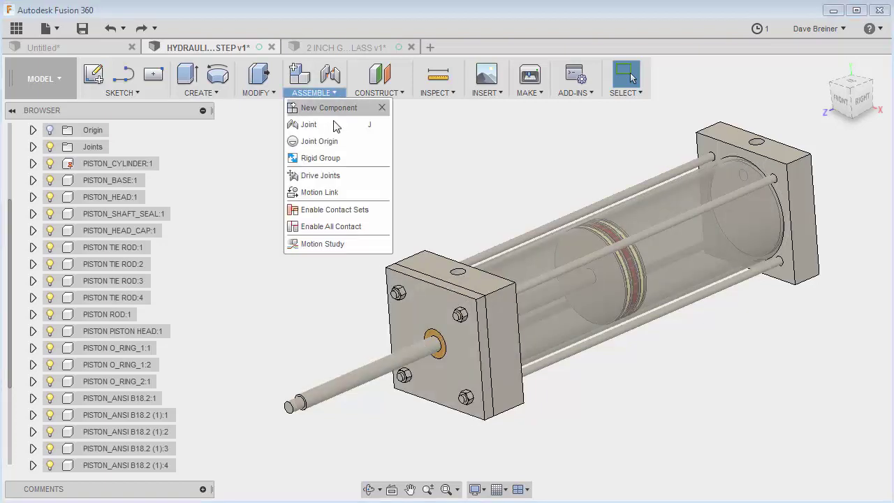
Rigidly group PISTON ROD:1, PISTON HEAD:1, O_RING_1:1, O_RING_1:2, O_RING_2:1 and PISTON_ANSI B18.2:1
{"action": "left_click", "coordinate": [325, 158]}
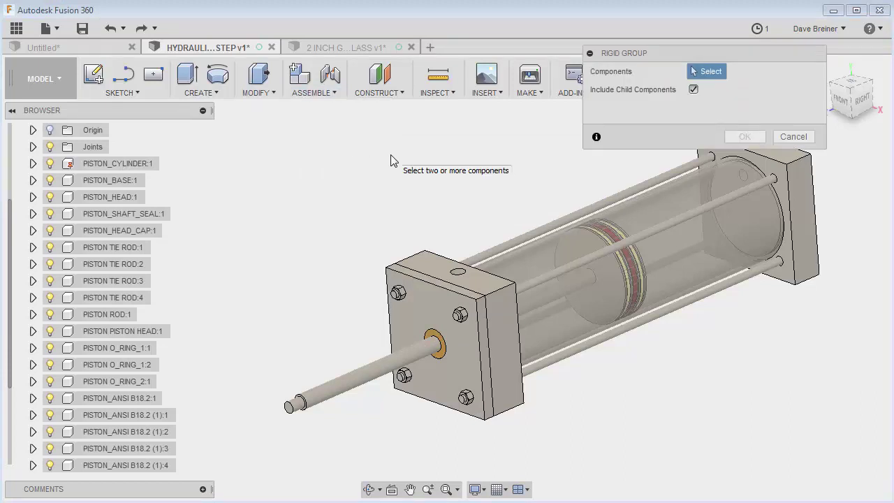
{"action": "left_click", "coordinate": [115, 316]}
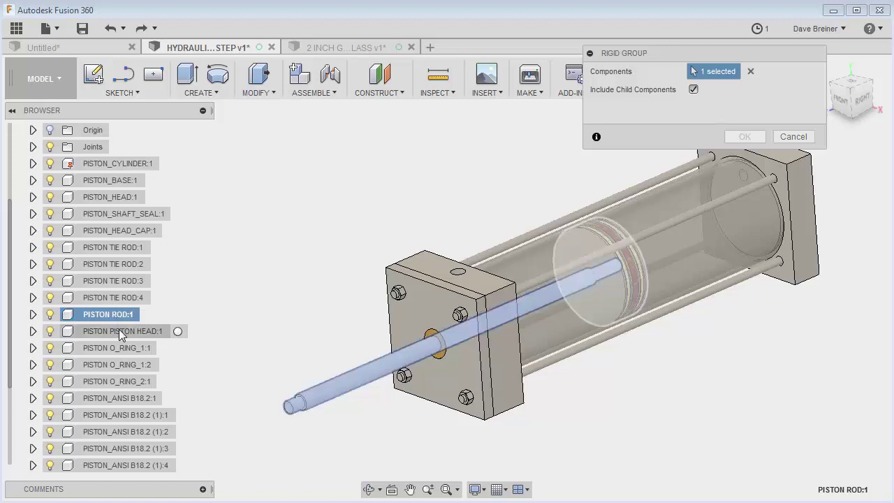
{"action": "left_click", "coordinate": [121, 332]}
{"action": "left_click", "coordinate": [119, 348]}
{"action": "left_click", "coordinate": [119, 364]}
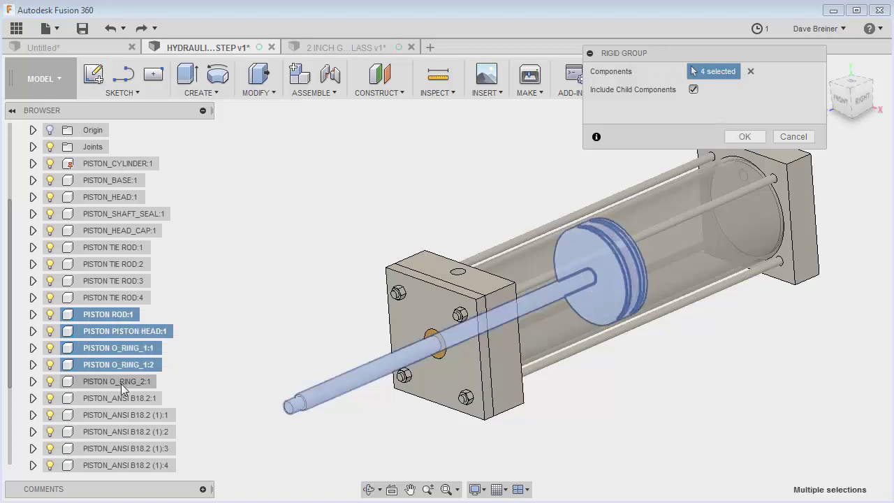
{"action": "left_click", "coordinate": [120, 382]}
{"action": "left_click", "coordinate": [123, 398]}
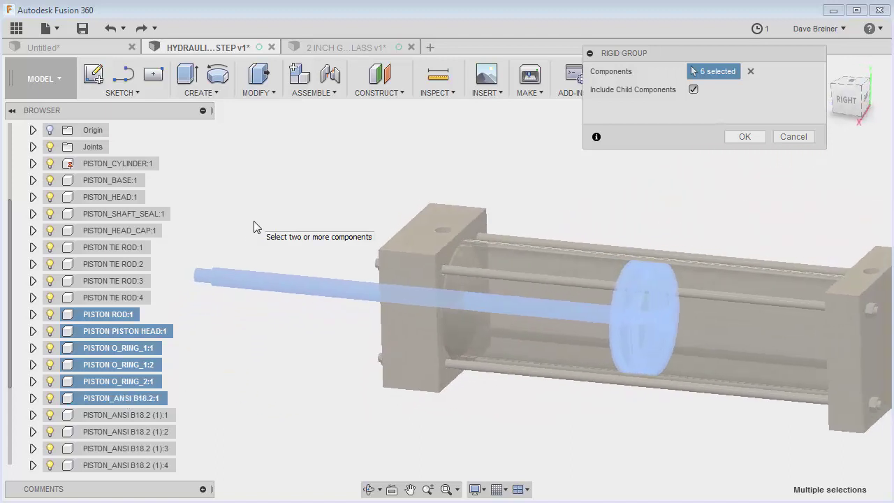
{"action": "left_click", "coordinate": [744, 137]}
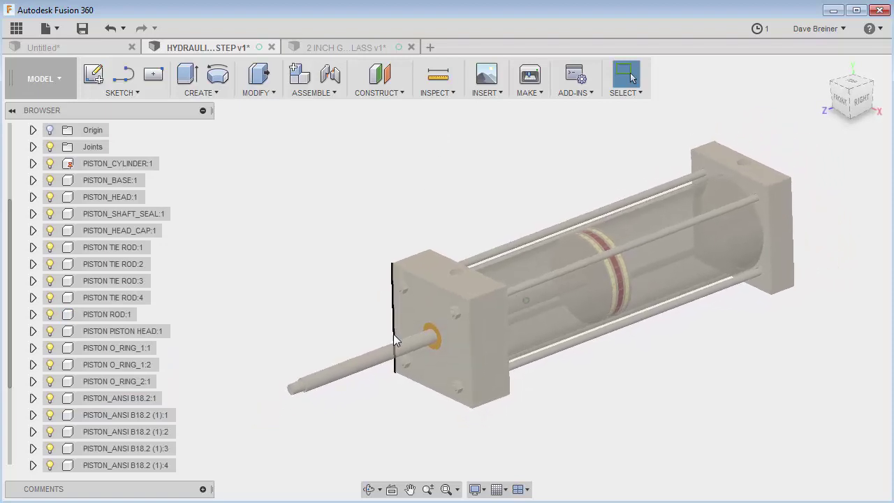
Pull the grouped piston assembly up out of the cylinder and frame both parts
{"action": "left_click_drag", "start_coordinate": [392, 352], "coordinate": [339, 232]}
{"action": "scroll", "coordinate": [334, 322], "scroll_direction": "up", "scroll_amount": 4}
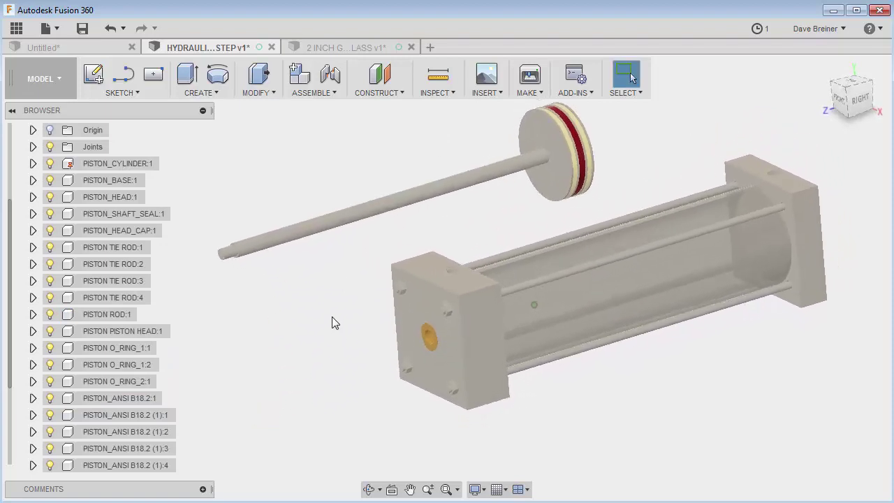
{"action": "middle_click_drag", "start_coordinate": [334, 322], "coordinate": [342, 307], "text": "shift"}
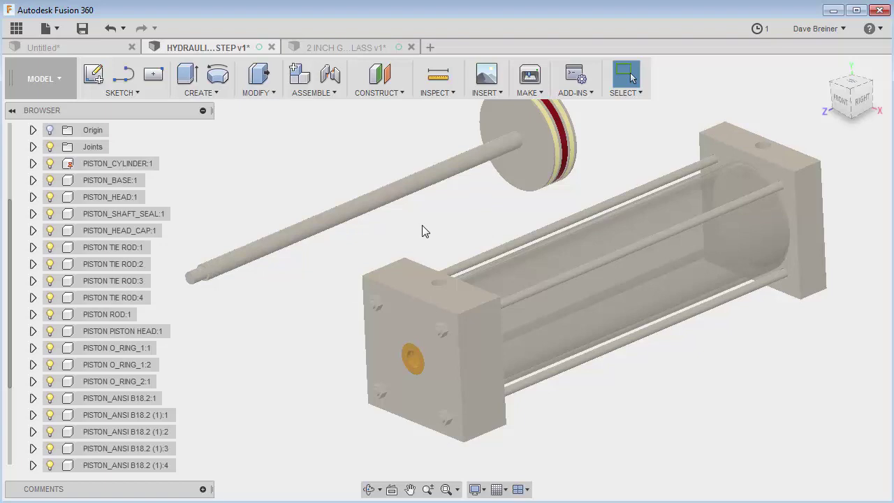
{"action": "middle_click_drag", "start_coordinate": [422, 224], "coordinate": [436, 229]}
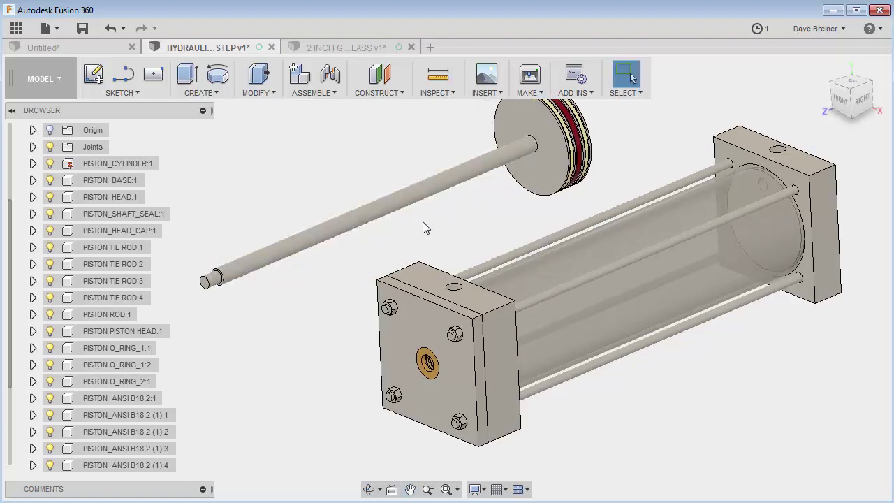
Add a cylindrical joint from the piston rod's snap point to the cylinder's front plate
{"action": "left_click", "coordinate": [333, 94]}
{"action": "left_click", "coordinate": [316, 124]}
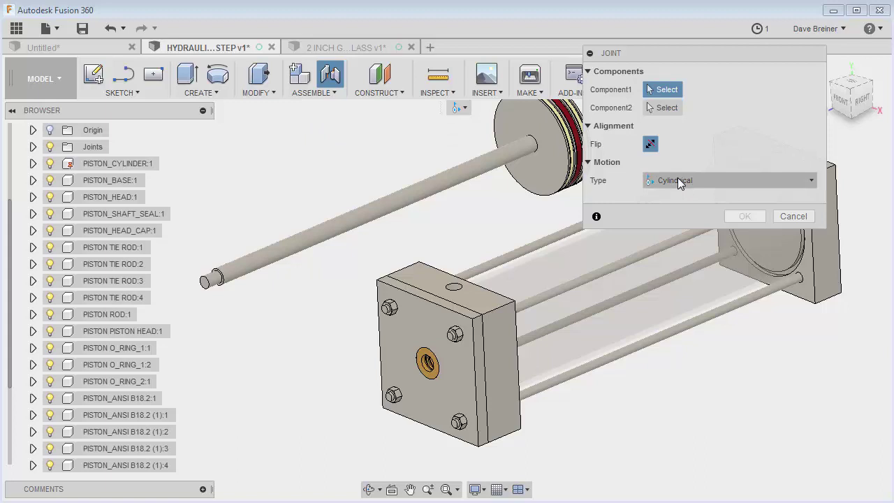
{"action": "left_click", "coordinate": [376, 210]}
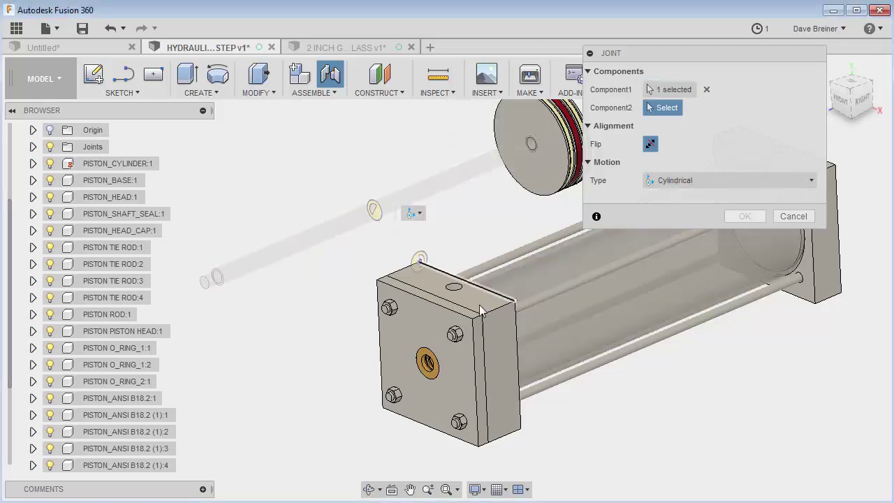
{"action": "left_click", "coordinate": [618, 284]}
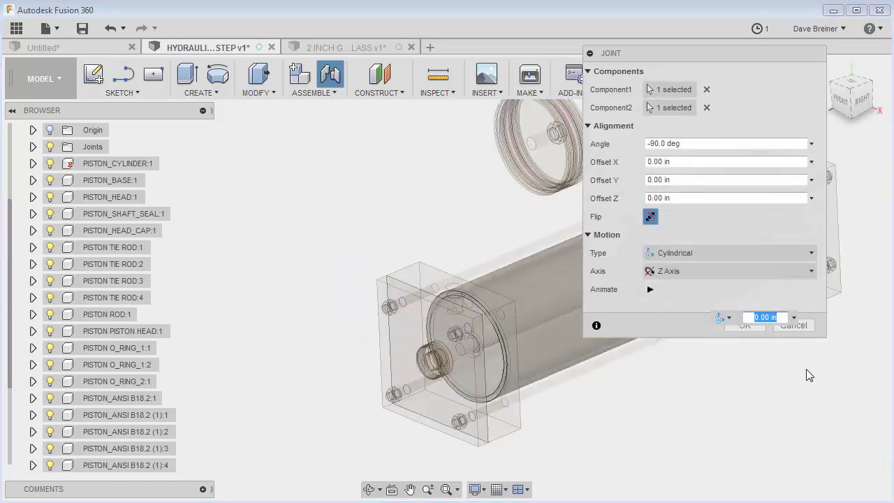
{"action": "left_click", "coordinate": [745, 325]}
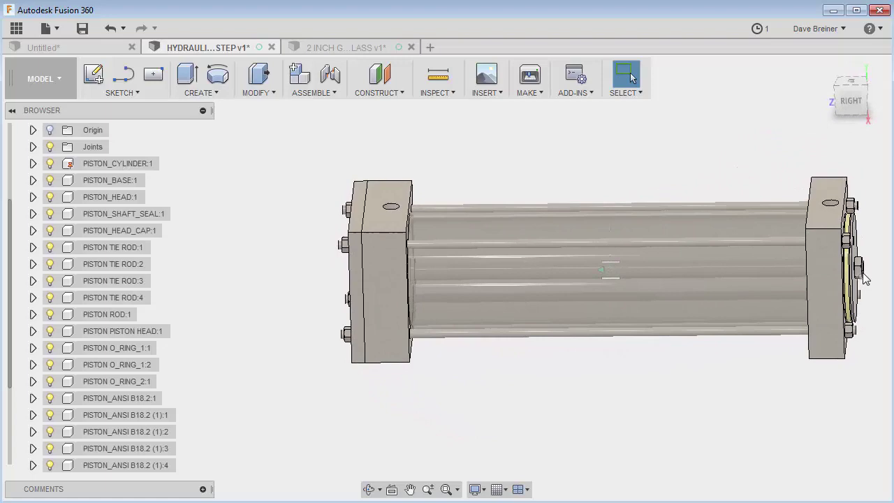
Slide the piston head to mid-cylinder, rod protruding through the front plate, and view from a new angle
{"action": "left_click_drag", "start_coordinate": [863, 274], "coordinate": [694, 261]}
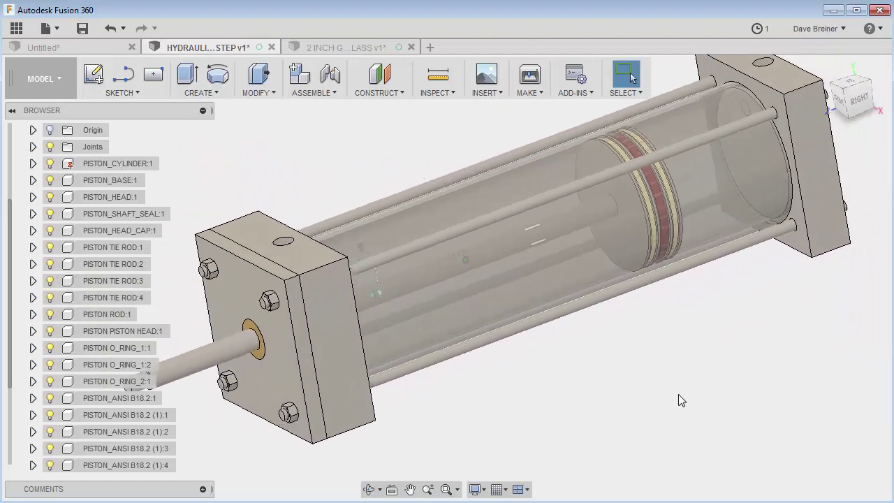
{"action": "middle_click_drag", "start_coordinate": [621, 223], "coordinate": [206, 349], "text": "shift"}
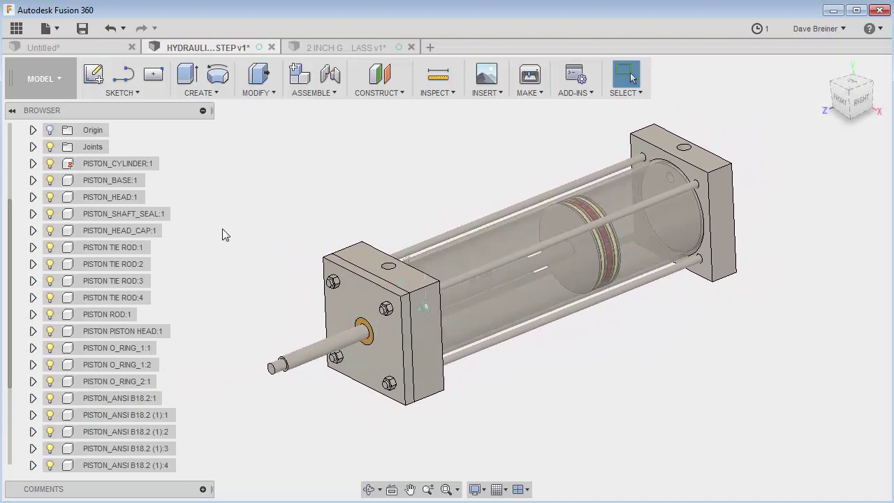
{"action": "left_click", "coordinate": [33, 147]}
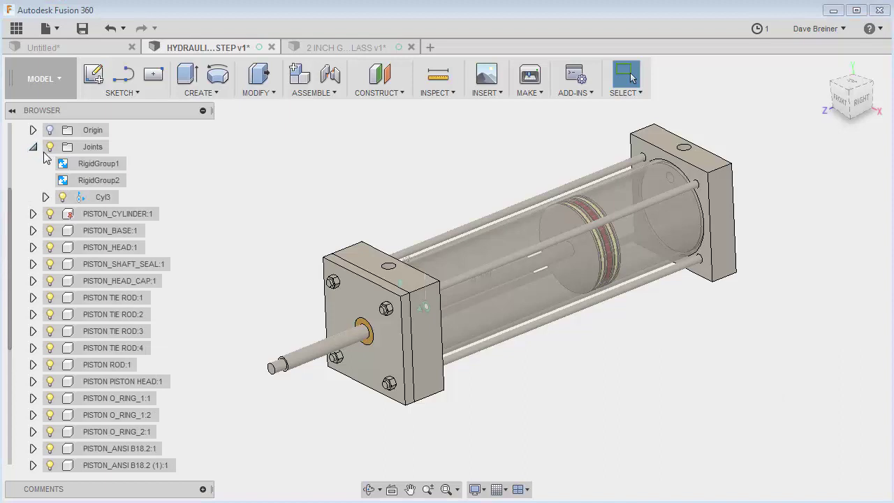
{"action": "right_click", "coordinate": [89, 198]}
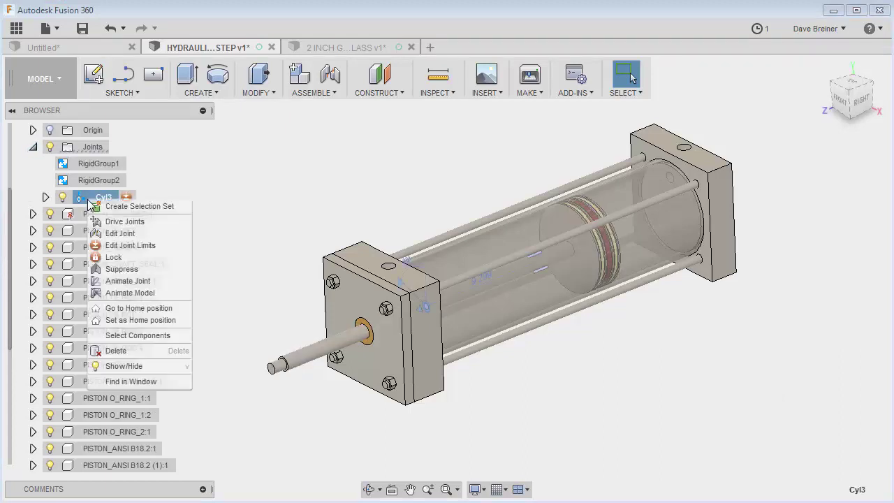
{"action": "left_click", "coordinate": [126, 246]}
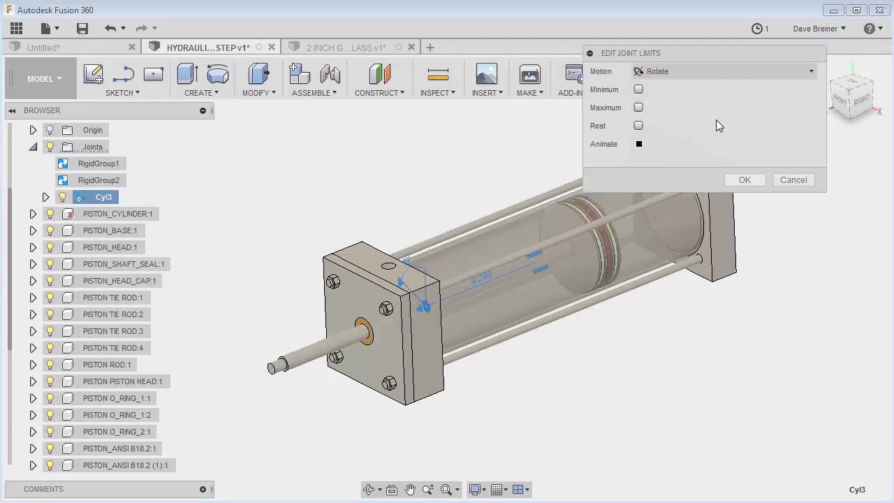
{"action": "left_click", "coordinate": [792, 180]}
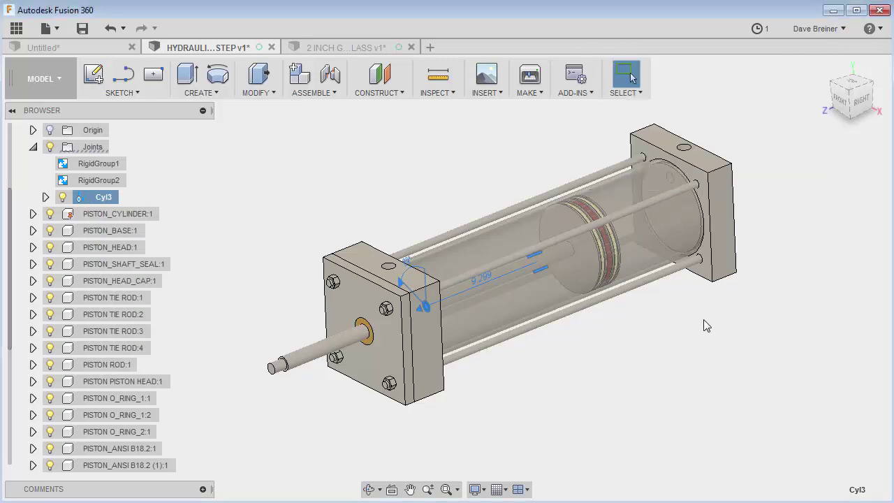
{"action": "left_click", "coordinate": [683, 356]}
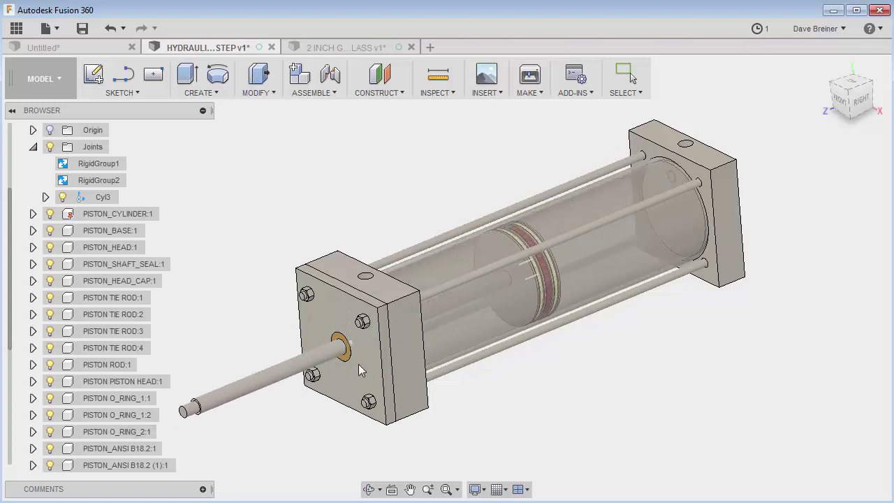
End the piston sliding test, leaving the rod drawn slightly back into the front plate
{"action": "key", "text": "Escape"}
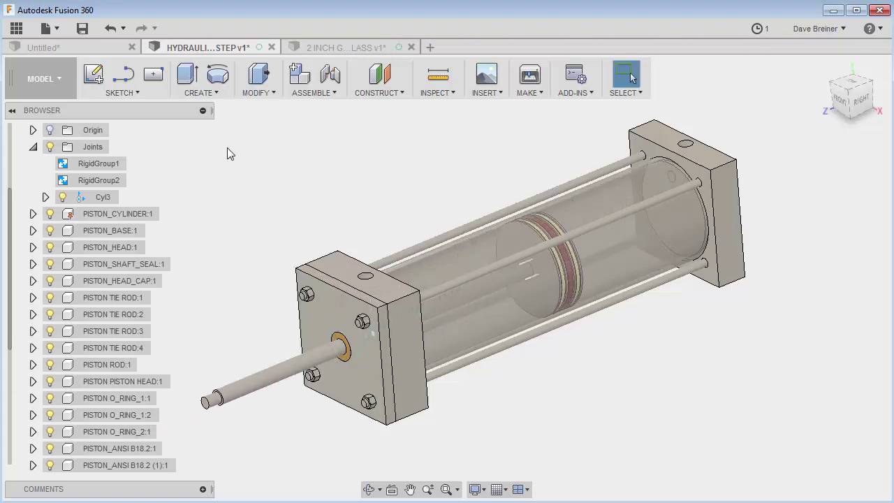